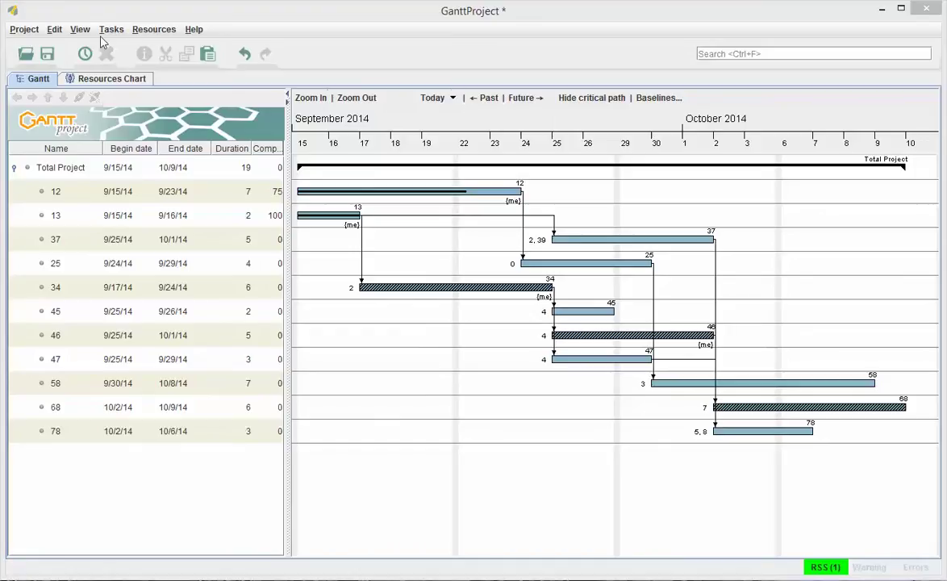
- Save the current project under the file name 19week in the Fall 14 folder
{"action": "left_click", "coordinate": [24, 30]}
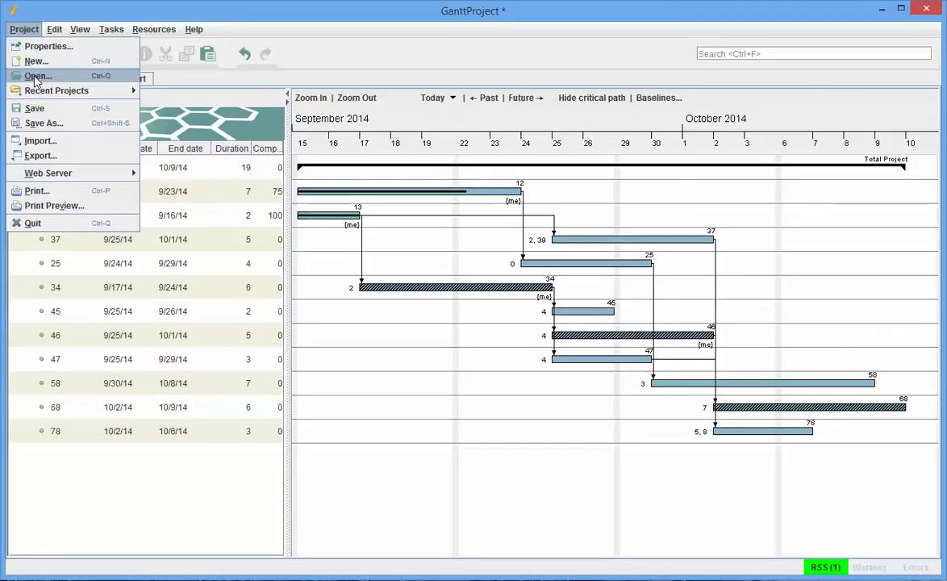
{"action": "mouse_move", "coordinate": [40, 93]}
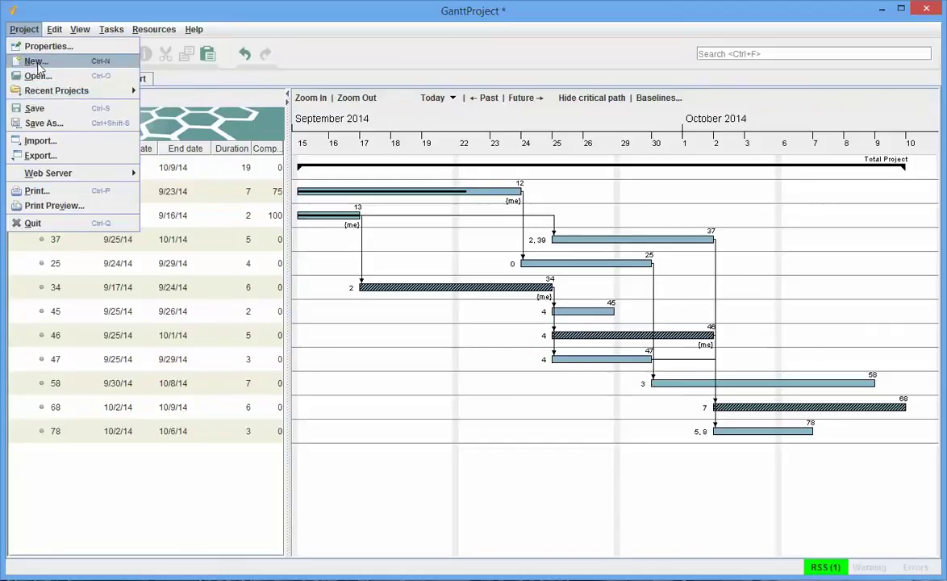
{"action": "left_click", "coordinate": [38, 76]}
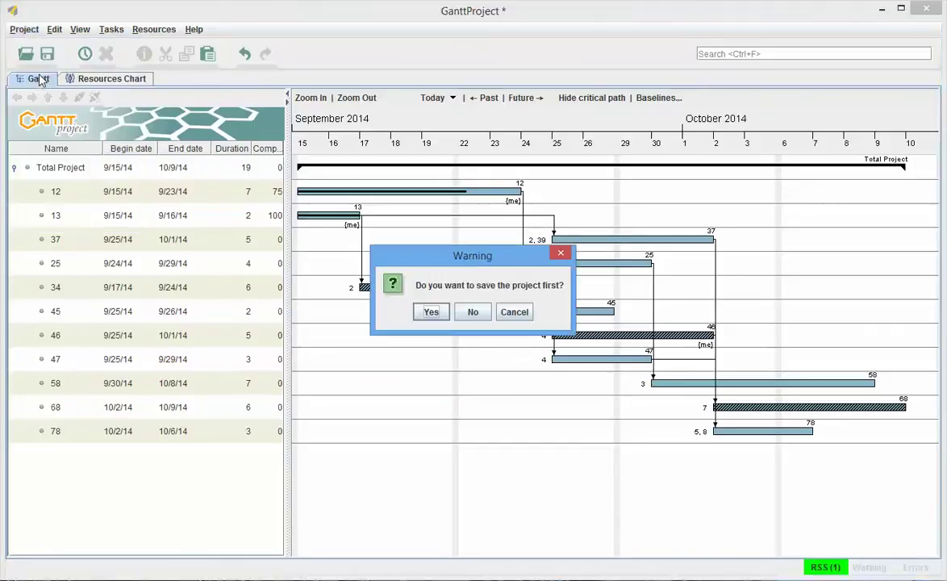
{"action": "left_click", "coordinate": [431, 315]}
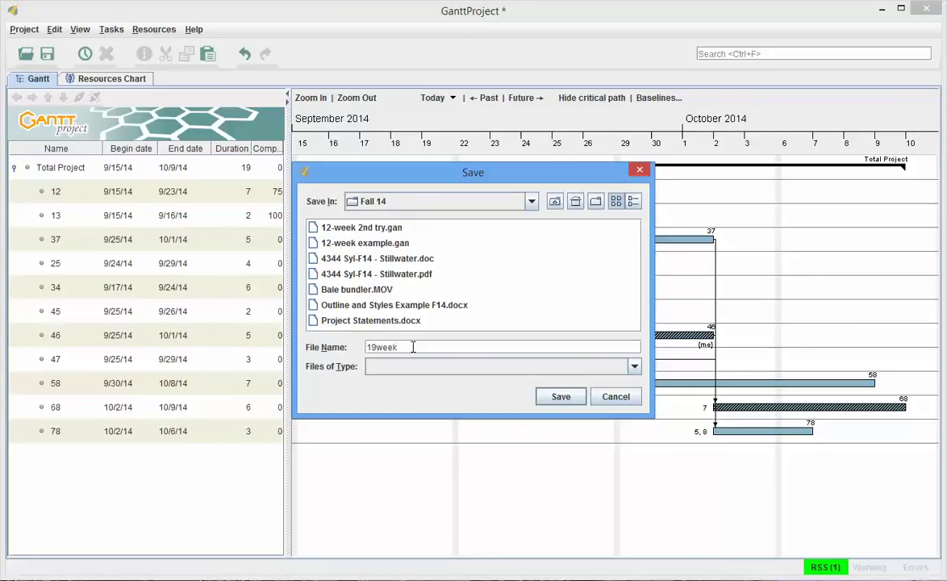
{"action": "type", "text": "19week"}
{"action": "key", "text": "Return"}
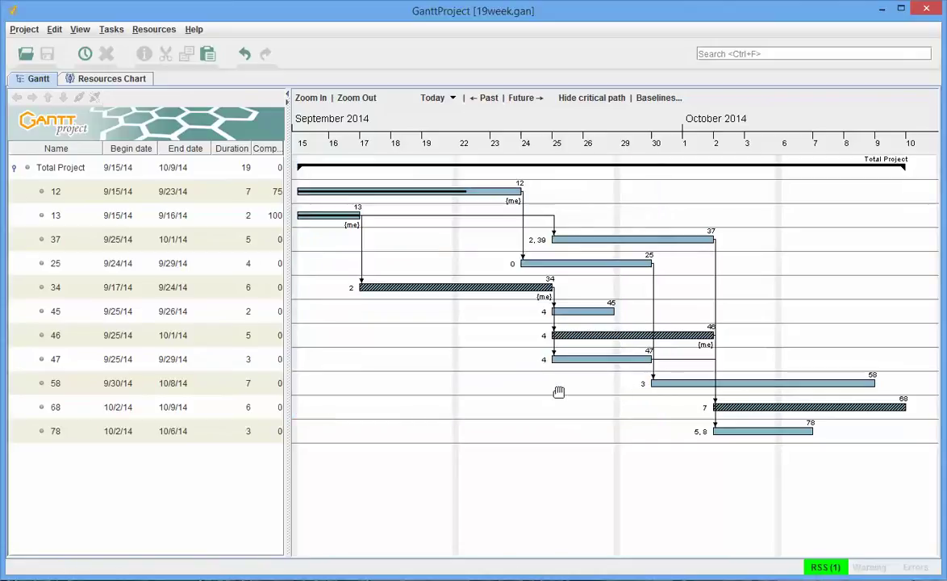
{"action": "left_click", "coordinate": [615, 396]}
- Start opening another project and browse up from the Fall 14 folder to the root of the C: drive
{"action": "left_click", "coordinate": [21, 29]}
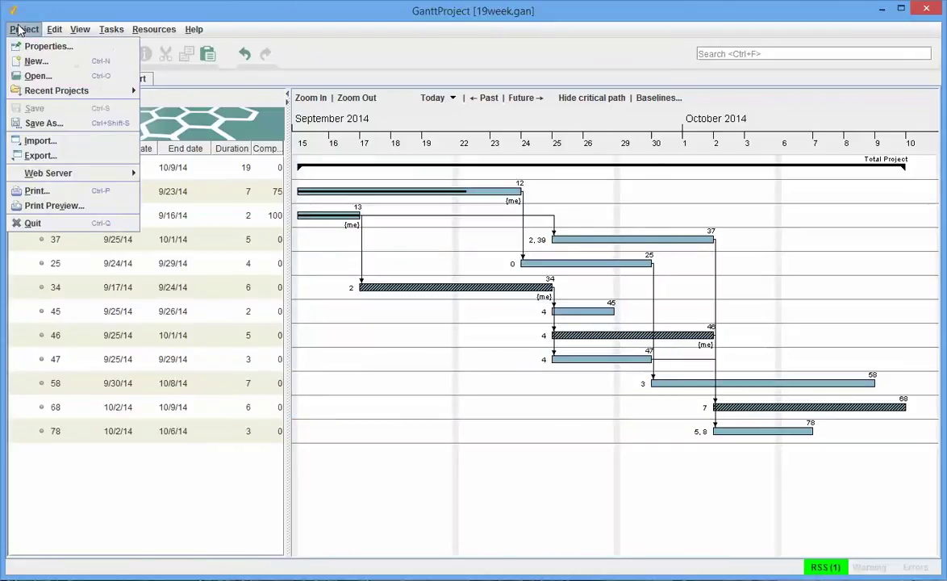
{"action": "left_click", "coordinate": [32, 75]}
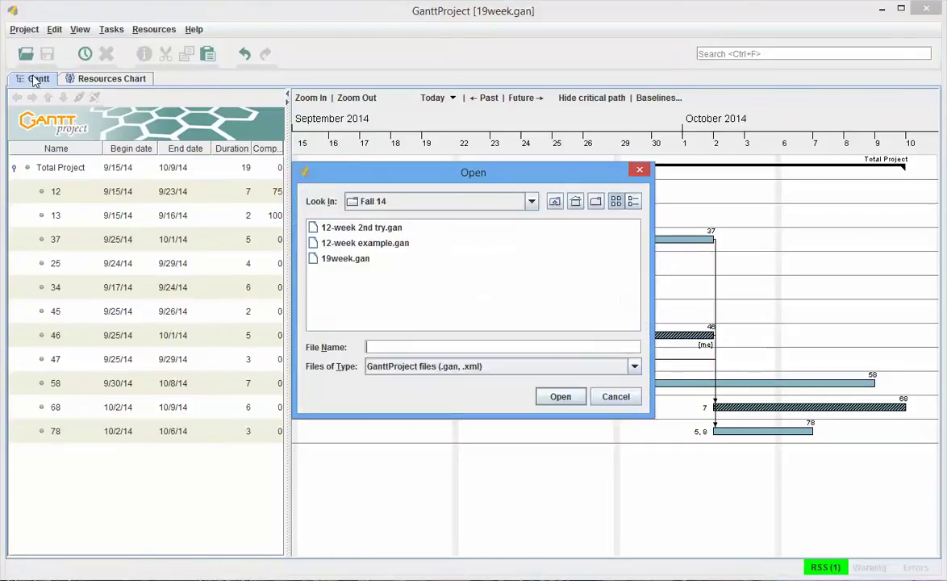
{"action": "left_click", "coordinate": [554, 202]}
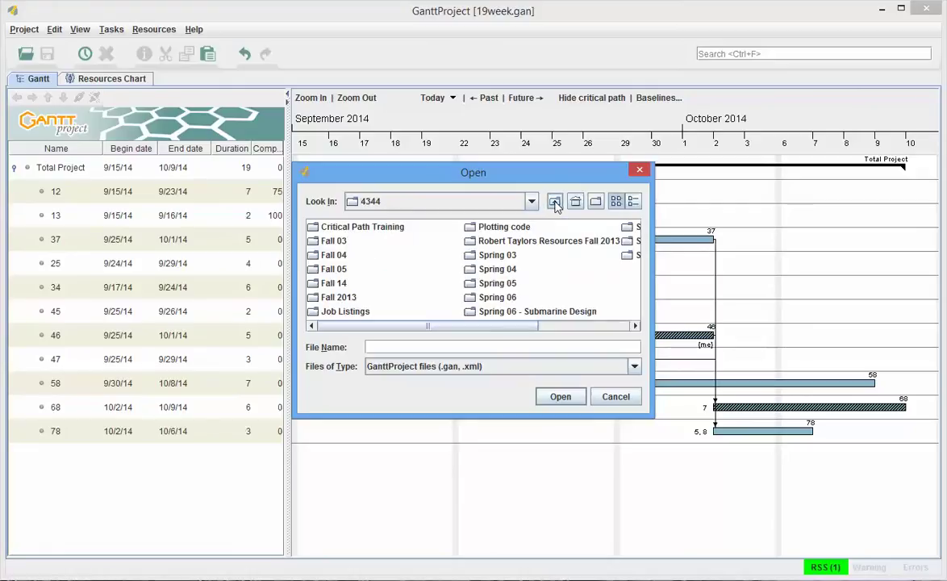
{"action": "left_click", "coordinate": [554, 202]}
{"action": "left_click", "coordinate": [554, 202]}
{"action": "left_click", "coordinate": [554, 203]}
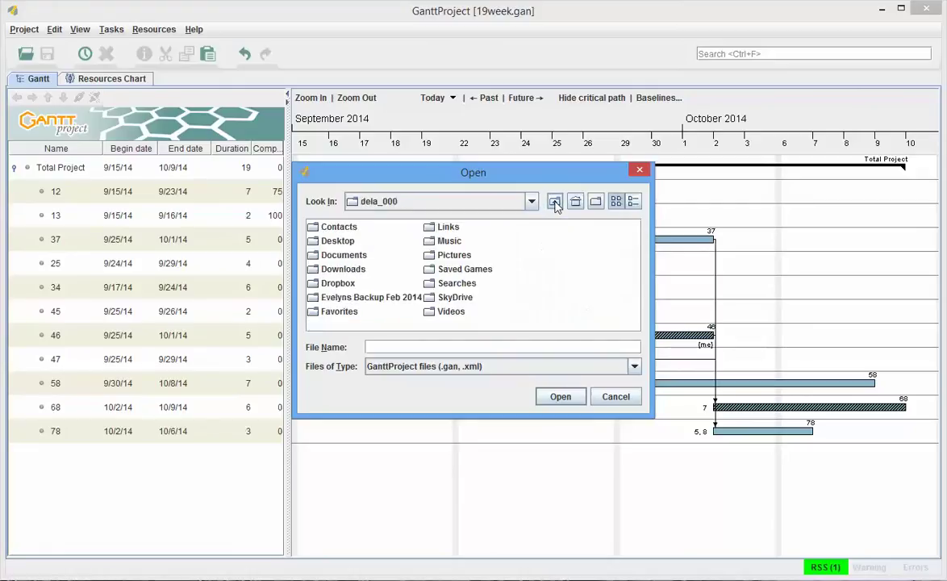
{"action": "left_click", "coordinate": [554, 203]}
{"action": "left_click", "coordinate": [554, 202]}
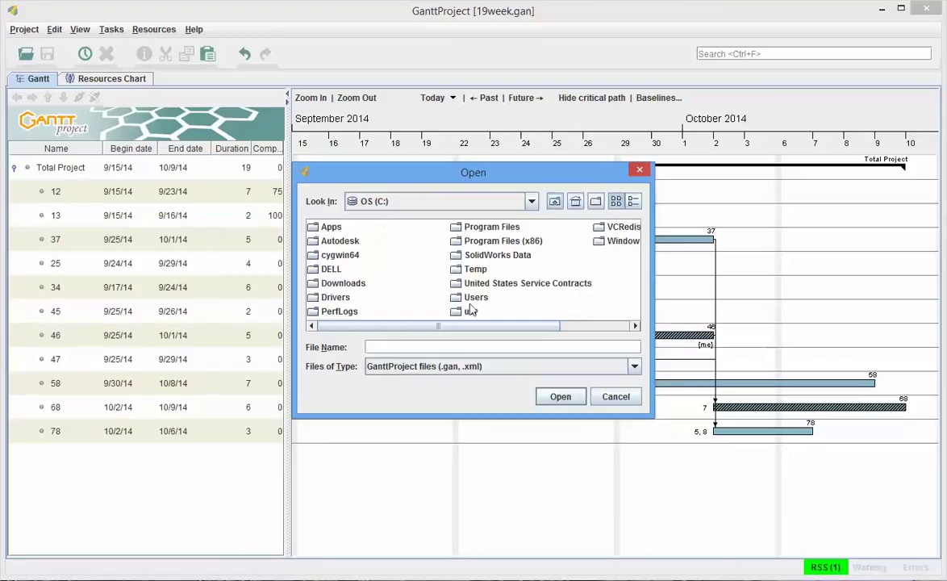
- Open HouseBuildingSample.gan from the GanttProject-2.6 folder in Program Files (x86) and clear the notification
{"action": "double_click", "coordinate": [482, 241]}
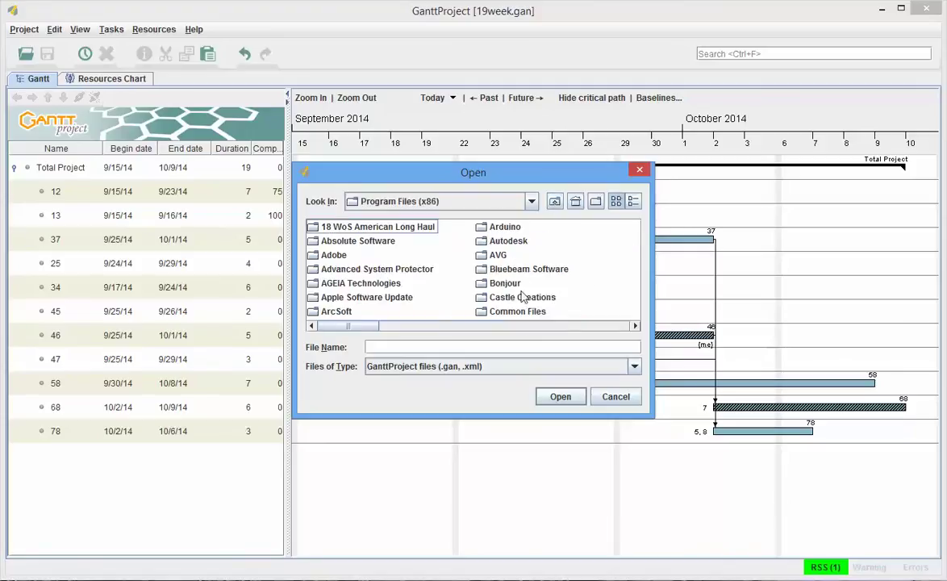
{"action": "left_click", "coordinate": [529, 328]}
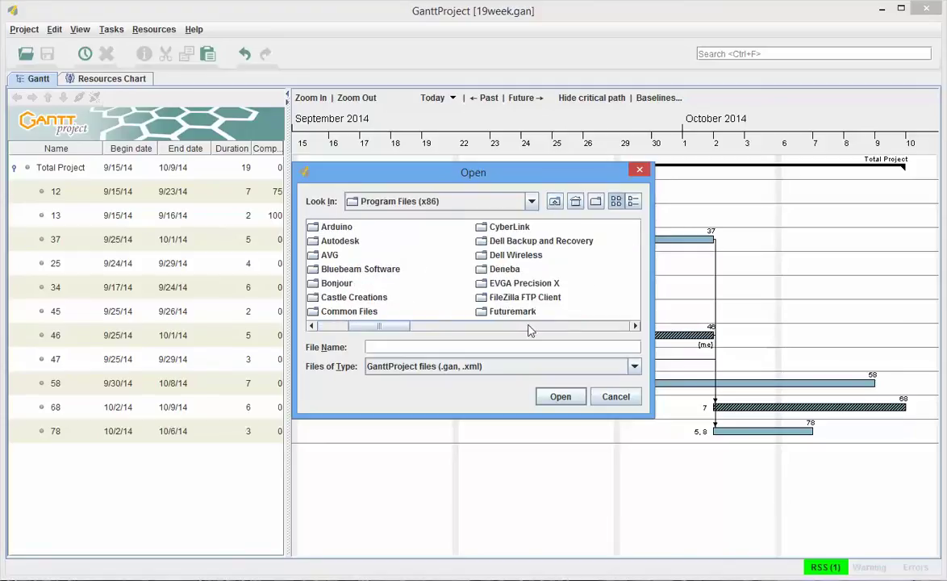
{"action": "left_click", "coordinate": [529, 327]}
{"action": "double_click", "coordinate": [498, 227]}
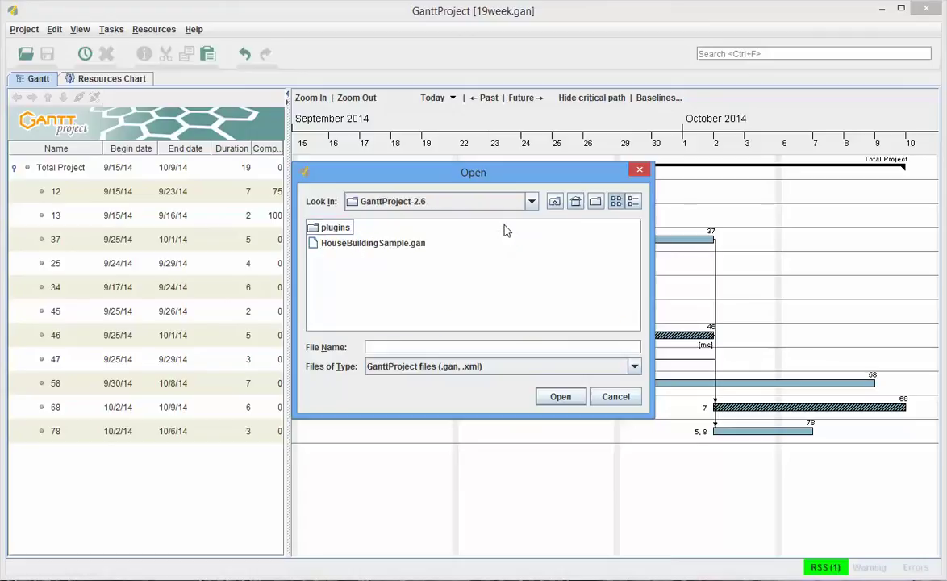
{"action": "double_click", "coordinate": [355, 244]}
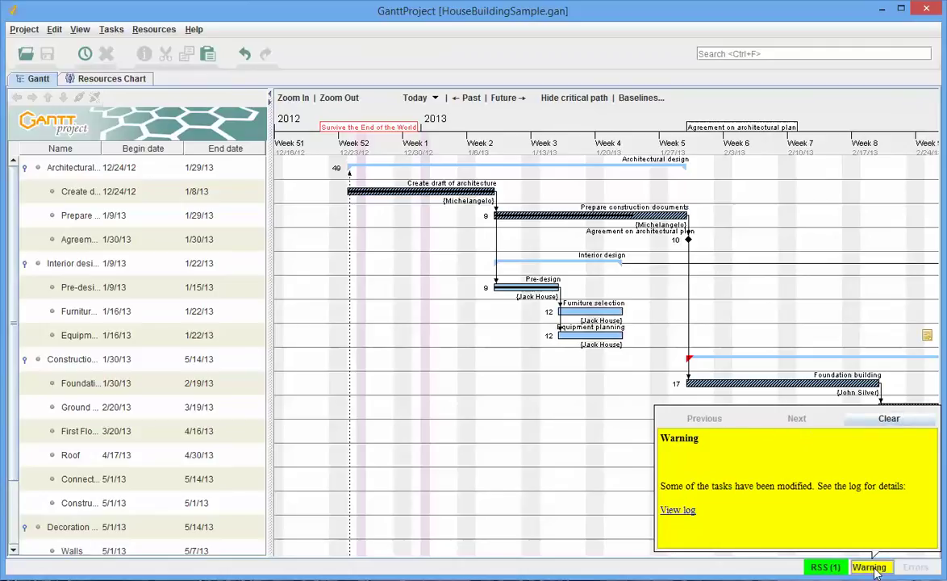
{"action": "left_click", "coordinate": [887, 417]}
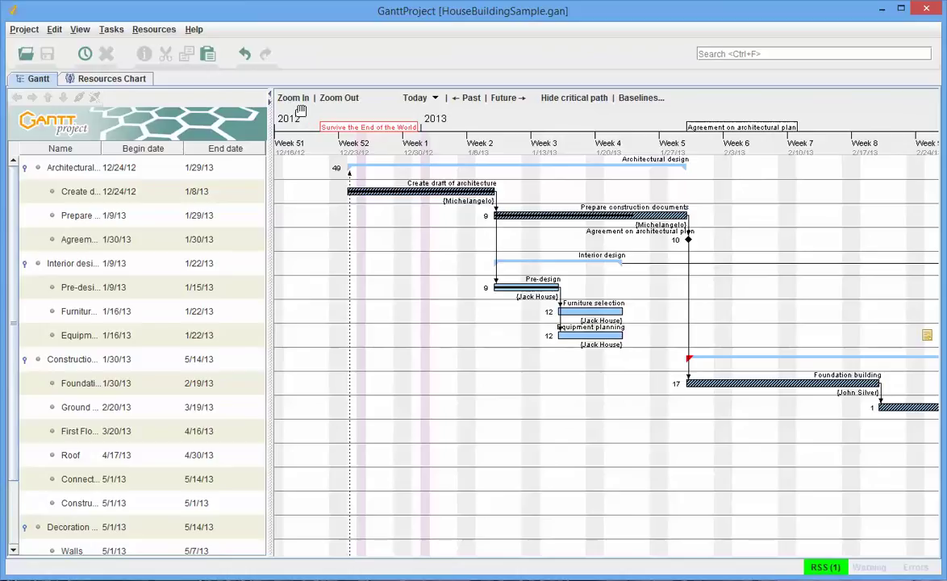
- Examine the house building schedule at monthly scale, from Architectural design to the final milestone
{"action": "left_click", "coordinate": [338, 98]}
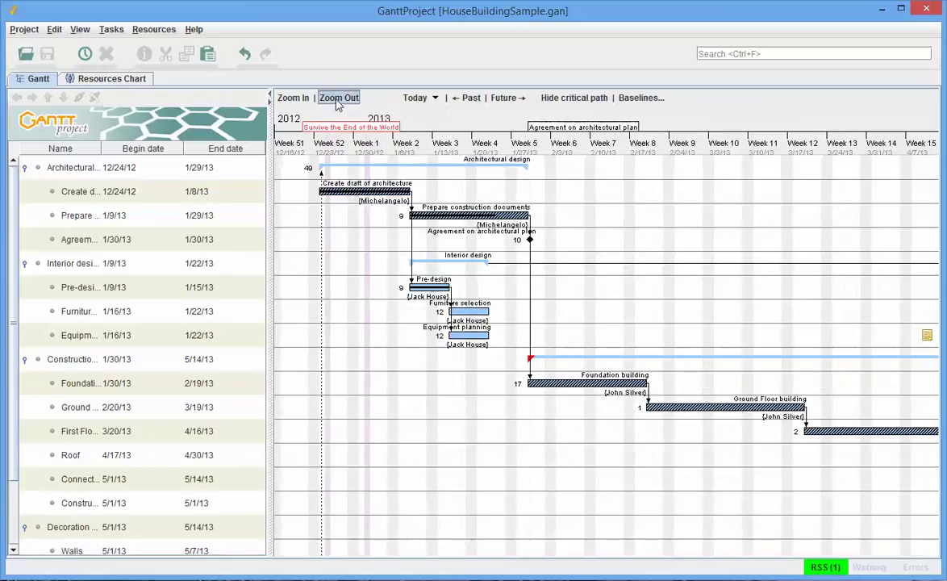
{"action": "left_click", "coordinate": [338, 98]}
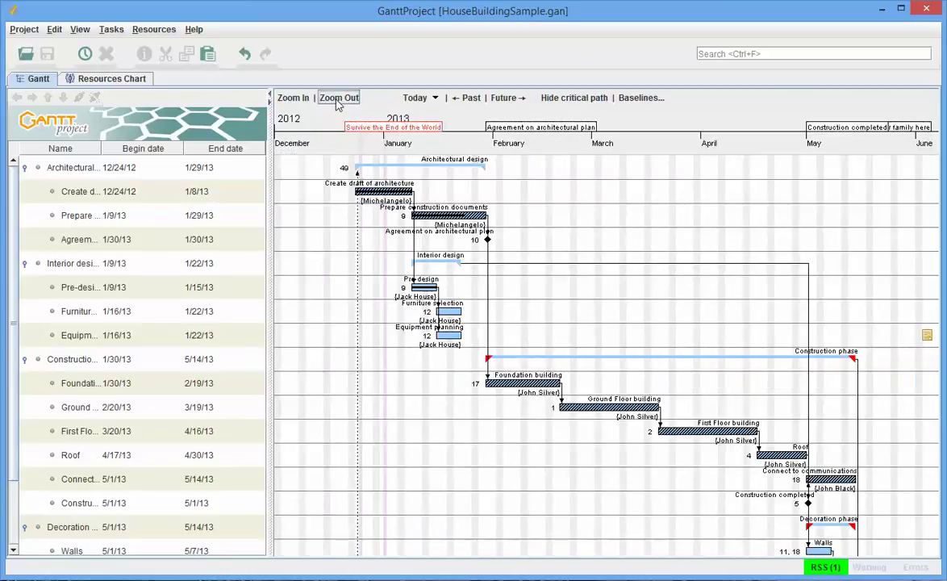
{"action": "left_click", "coordinate": [338, 98]}
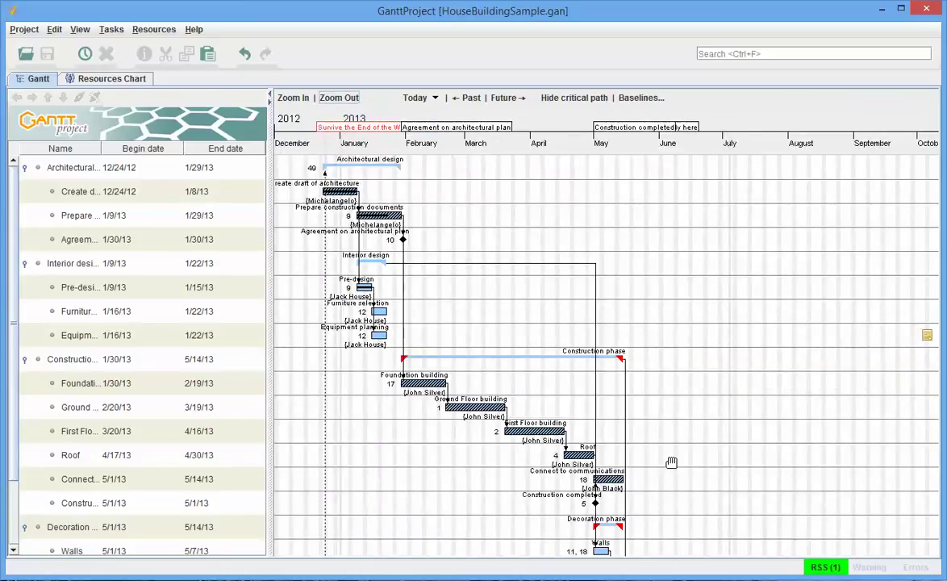
{"action": "scroll", "coordinate": [671, 462], "scroll_direction": "up", "scroll_amount": 2}
{"action": "scroll", "coordinate": [671, 462], "scroll_direction": "down", "scroll_amount": 1}
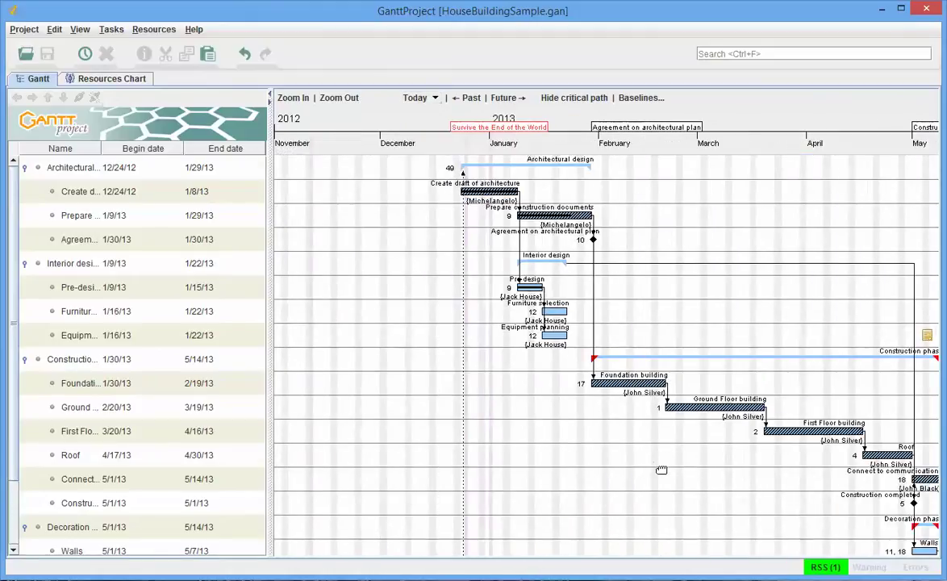
{"action": "left_click_drag", "start_coordinate": [661, 470], "coordinate": [500, 181]}
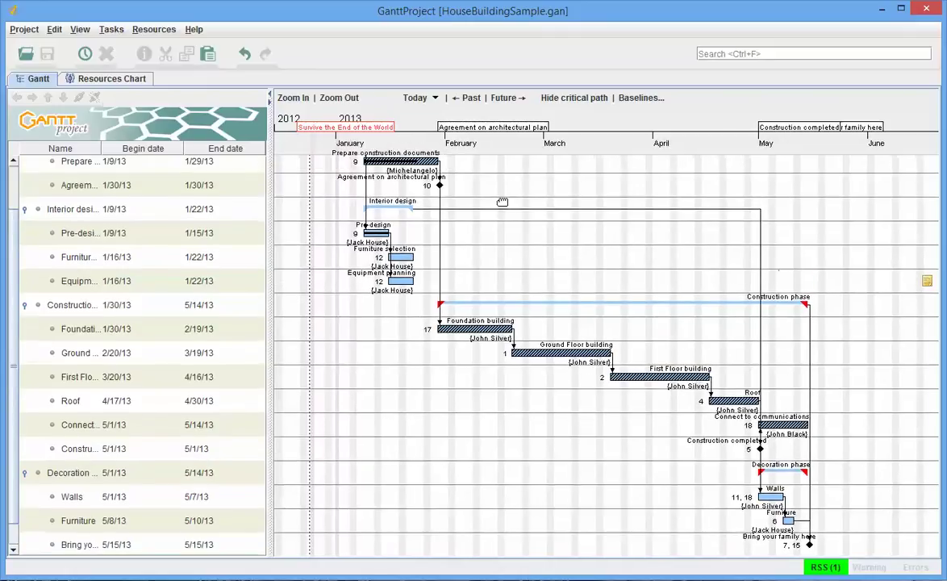
{"action": "left_click_drag", "start_coordinate": [502, 201], "coordinate": [495, 345]}
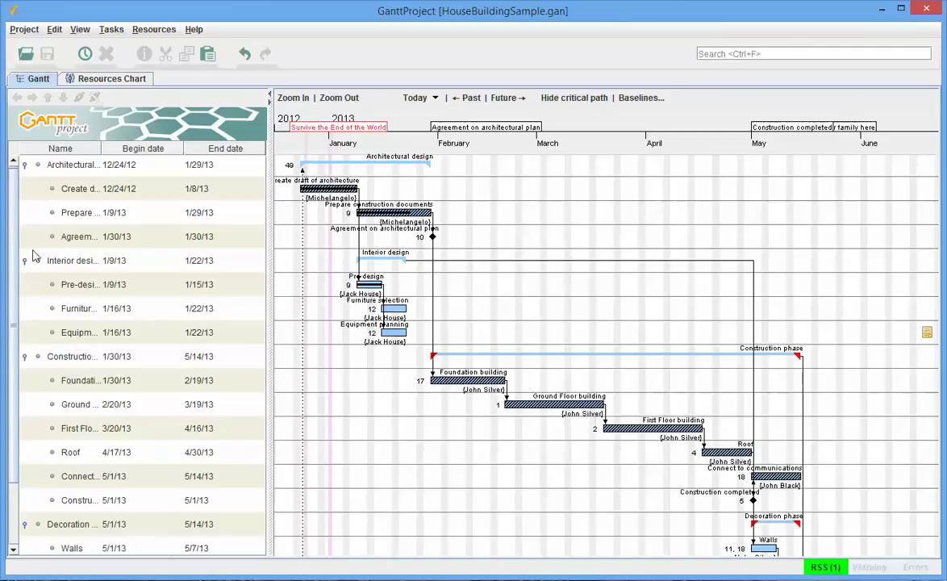
- Collapse the Architectural design, Interior design, Construction phase and Decoration phase summary tasks
{"action": "left_click", "coordinate": [24, 164]}
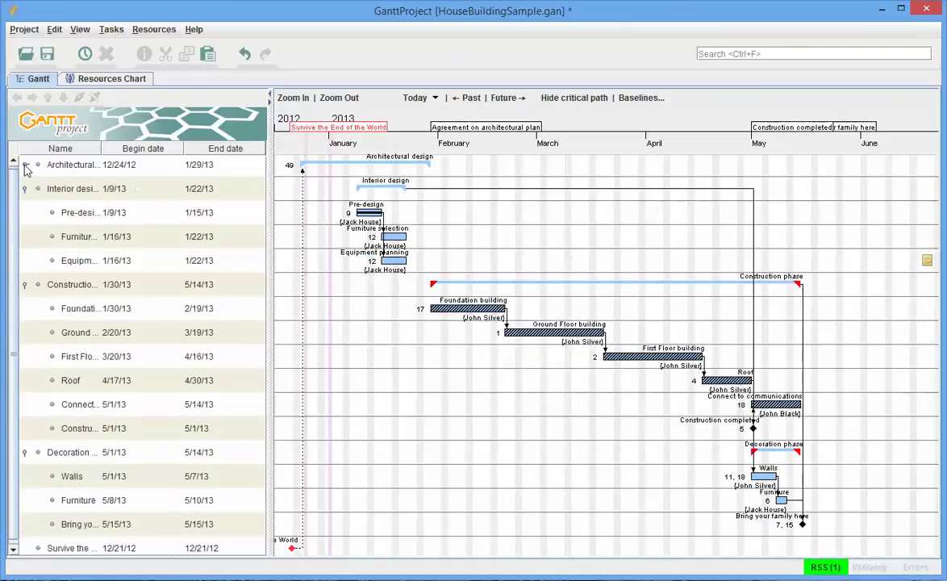
{"action": "left_click", "coordinate": [24, 188]}
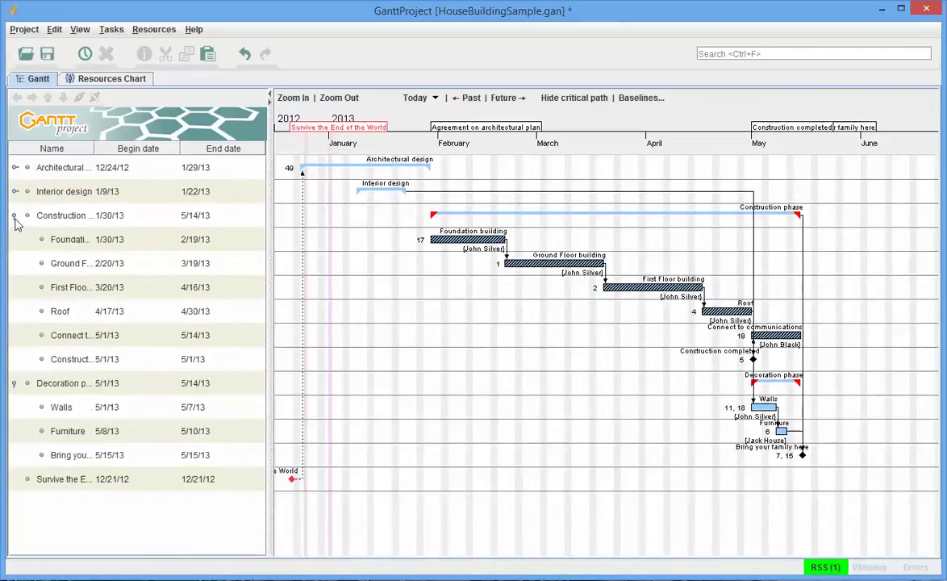
{"action": "left_click", "coordinate": [15, 216]}
{"action": "left_click", "coordinate": [16, 239]}
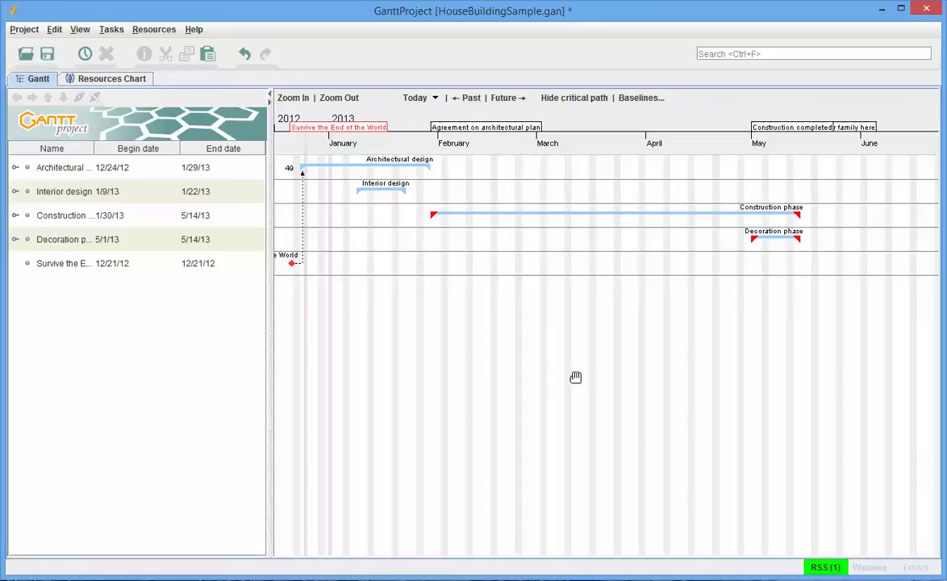
- Expand the Architectural design tasks and select the Agreement on architectural plan milestone in the chart
{"action": "left_click_drag", "start_coordinate": [528, 347], "coordinate": [576, 292]}
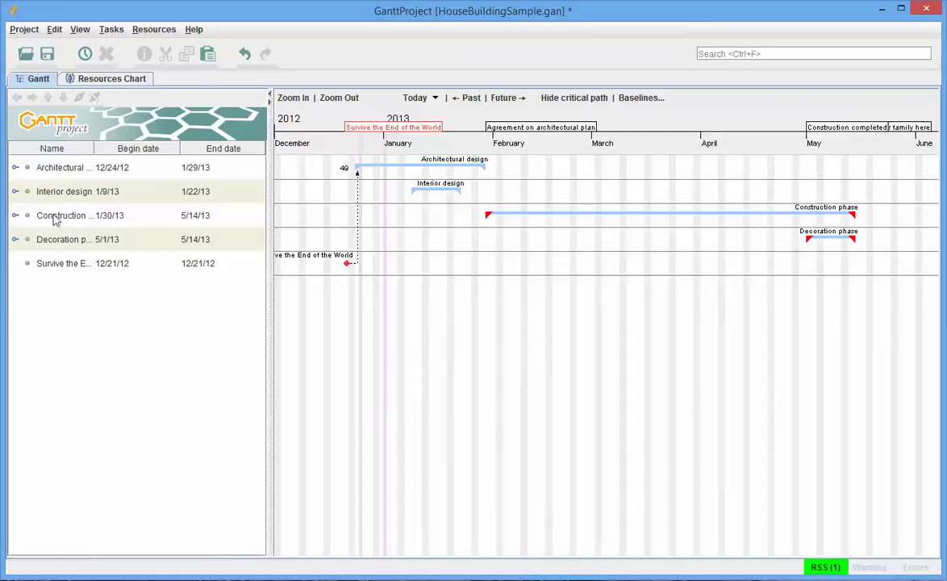
{"action": "left_click", "coordinate": [14, 167]}
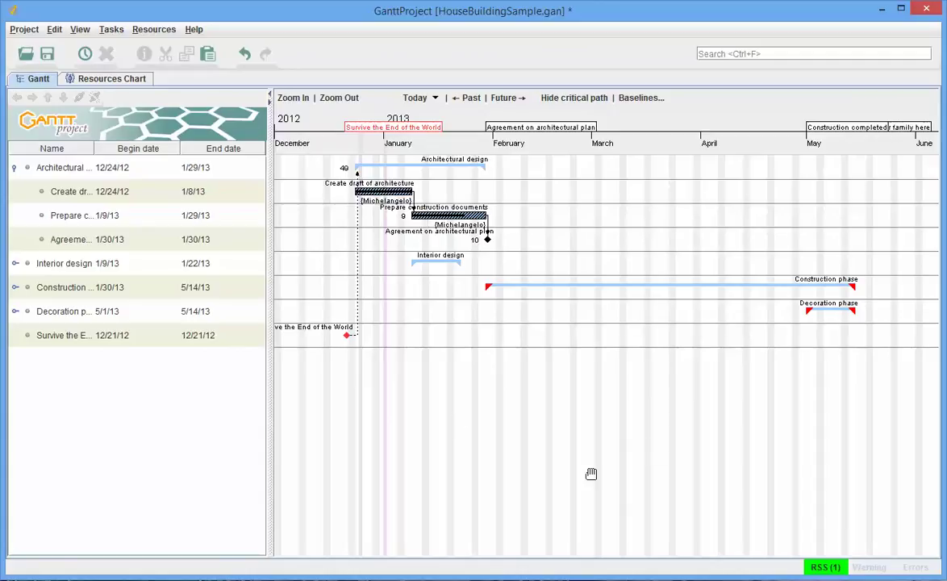
{"action": "left_click", "coordinate": [488, 241]}
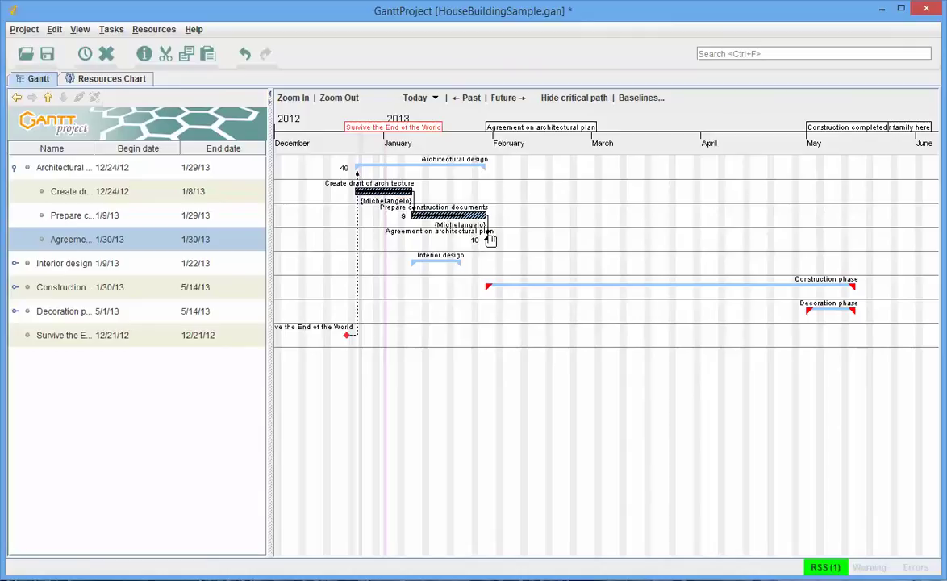
- Locate the Construction completed and Bring your family here milestones through their timeline labels
{"action": "left_click_drag", "start_coordinate": [761, 391], "coordinate": [670, 187]}
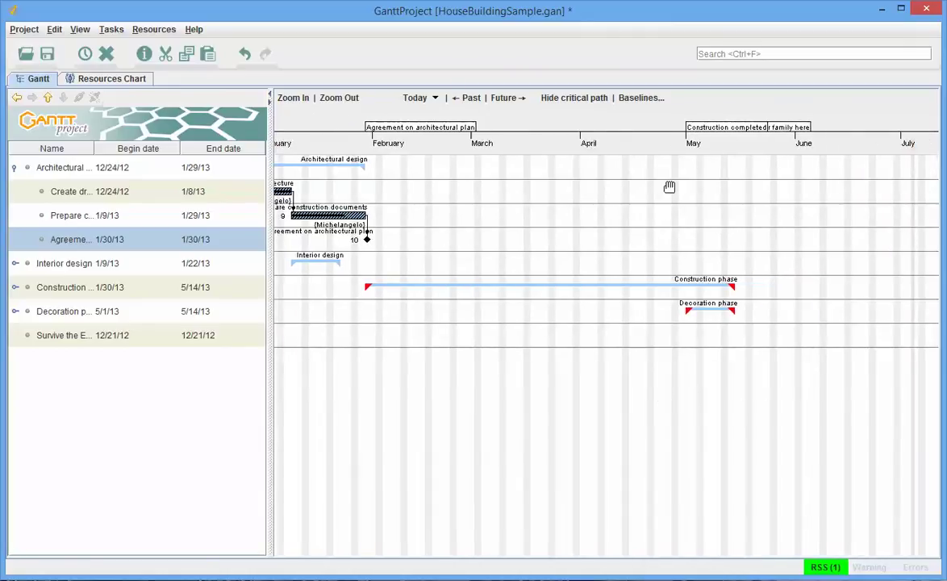
{"action": "left_click", "coordinate": [703, 130]}
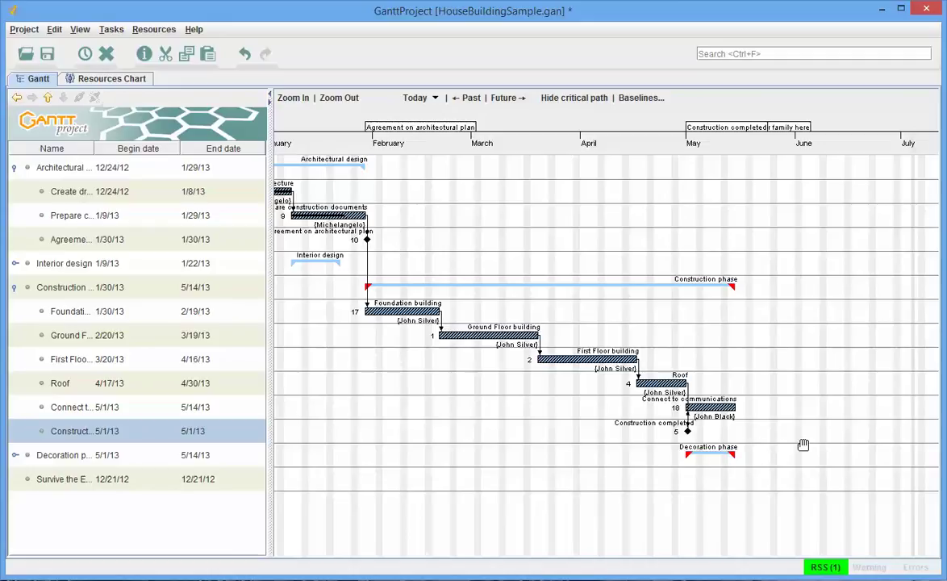
{"action": "left_click", "coordinate": [786, 131]}
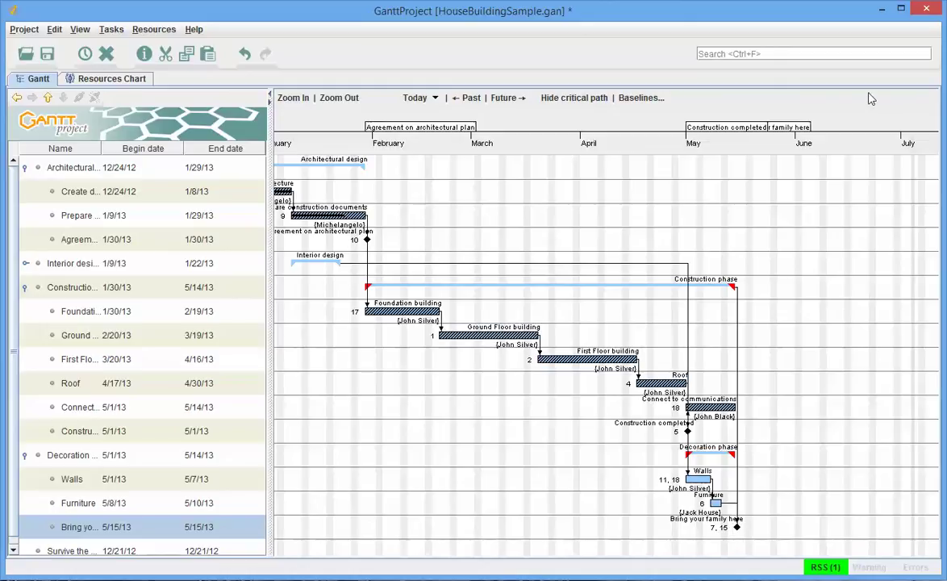
{"action": "left_click", "coordinate": [791, 130]}
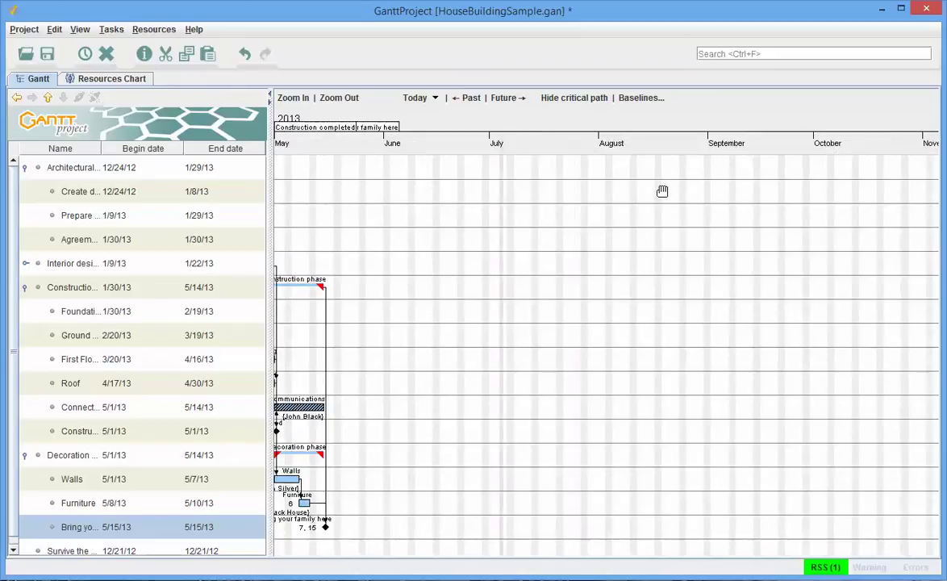
- Examine the end of the schedule at weekly scale, around the Decoration phase and the Bring your family here milestone
{"action": "scroll", "coordinate": [658, 194], "scroll_direction": "down", "scroll_amount": 2}
{"action": "scroll", "coordinate": [658, 194], "scroll_direction": "up", "scroll_amount": 4}
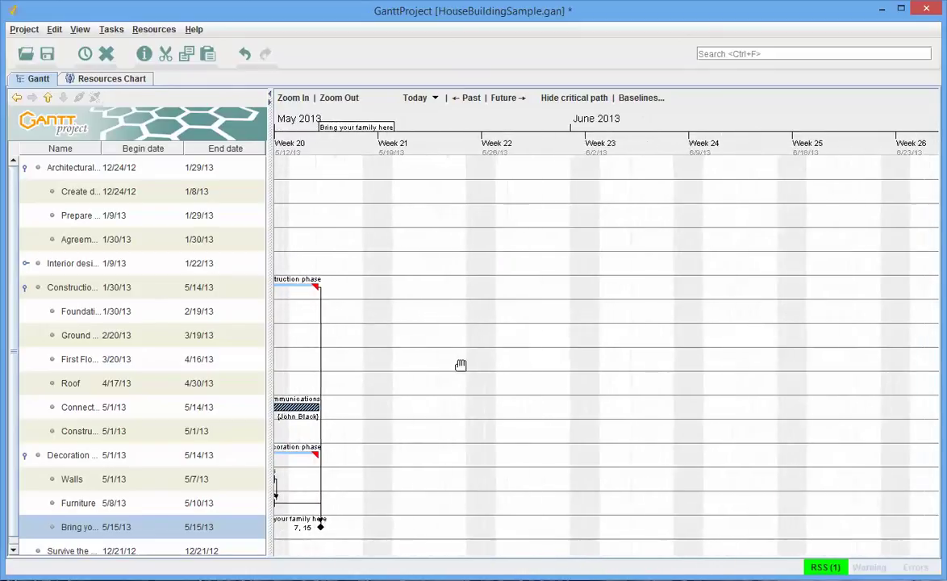
{"action": "left_click_drag", "start_coordinate": [461, 364], "coordinate": [843, 331]}
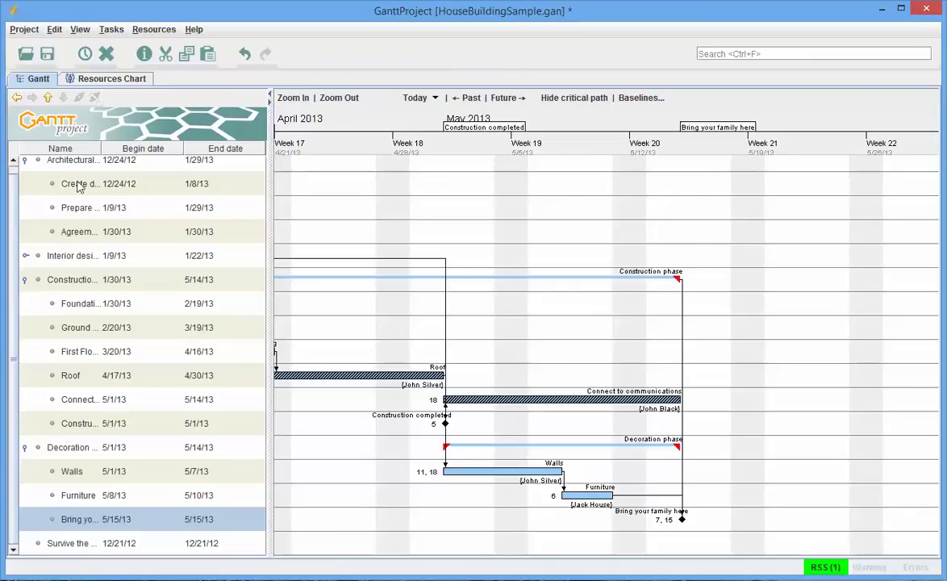
- Show the resources chart and expand the project manager's assigned tasks
{"action": "left_click", "coordinate": [92, 80]}
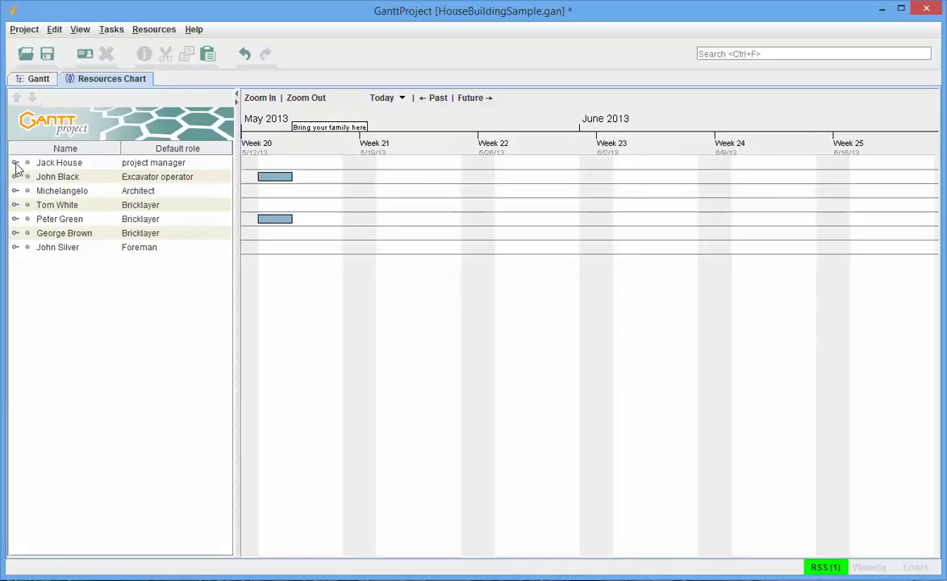
{"action": "left_click", "coordinate": [15, 162]}
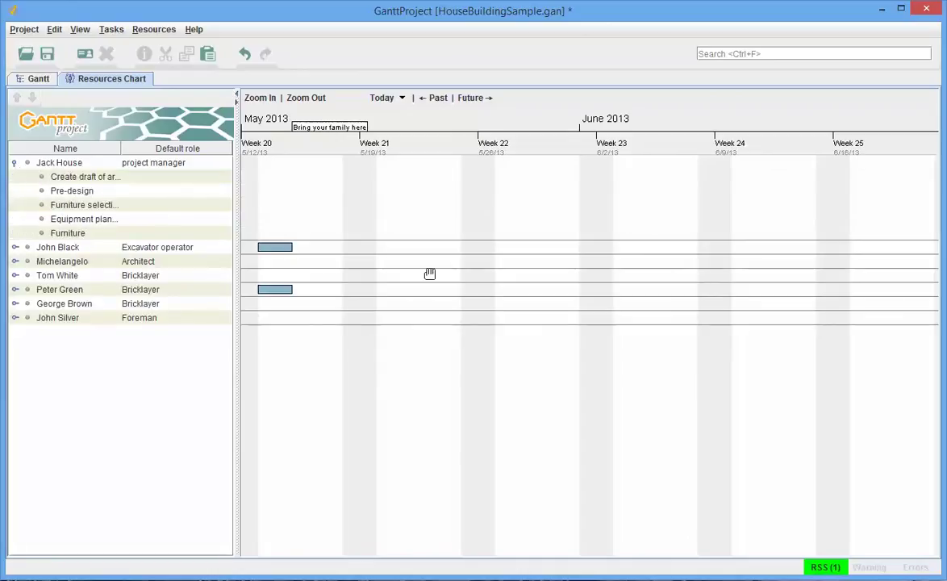
- Examine the resource load bars across the whole project, from January to May 2013, at monthly scale
{"action": "left_click_drag", "start_coordinate": [402, 306], "coordinate": [743, 317]}
{"action": "left_click_drag", "start_coordinate": [439, 353], "coordinate": [549, 362]}
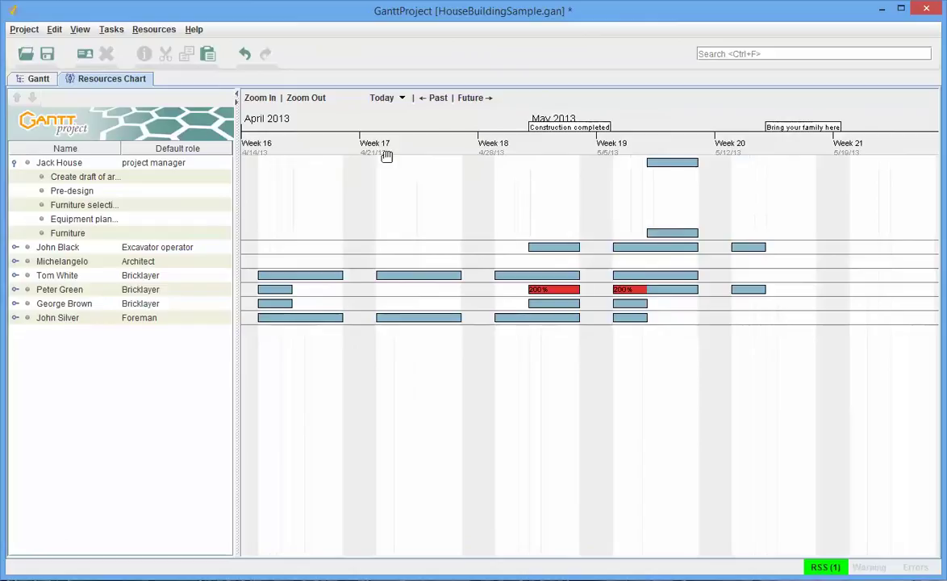
{"action": "left_click", "coordinate": [306, 99]}
{"action": "left_click", "coordinate": [307, 100]}
{"action": "left_click_drag", "start_coordinate": [451, 250], "coordinate": [887, 274]}
{"action": "left_click_drag", "start_coordinate": [548, 366], "coordinate": [466, 355]}
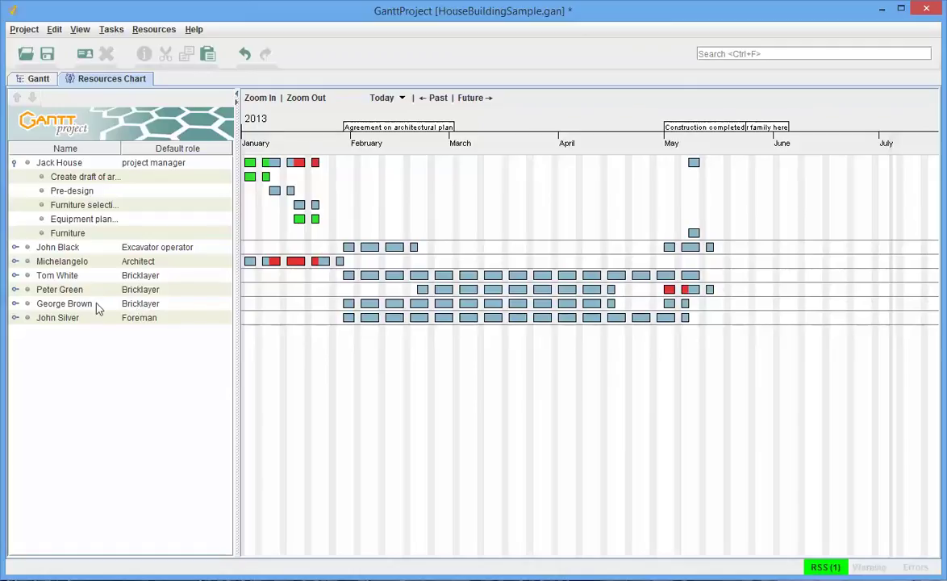
- Review the default role options and general properties of the project manager resource, keeping the project manager role
{"action": "left_click", "coordinate": [141, 164]}
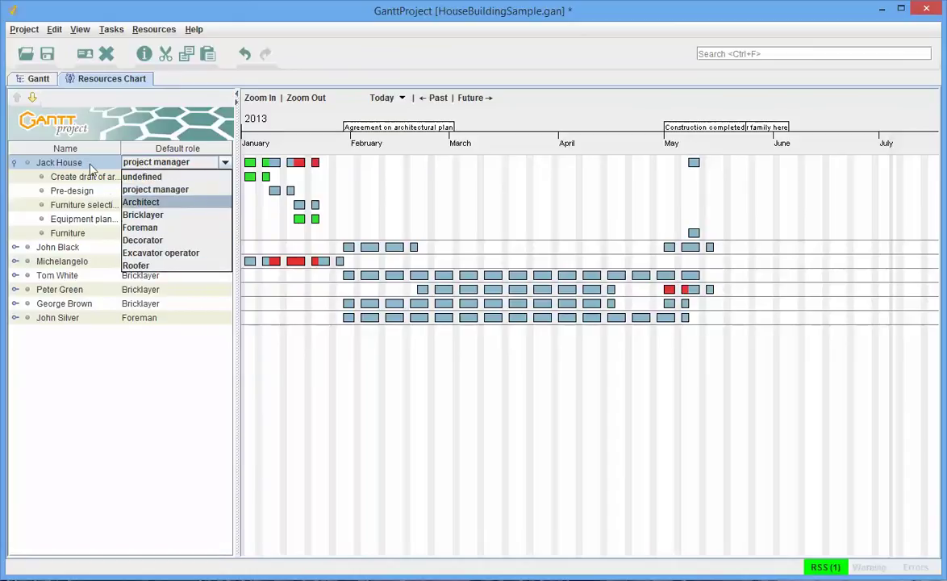
{"action": "double_click", "coordinate": [47, 167]}
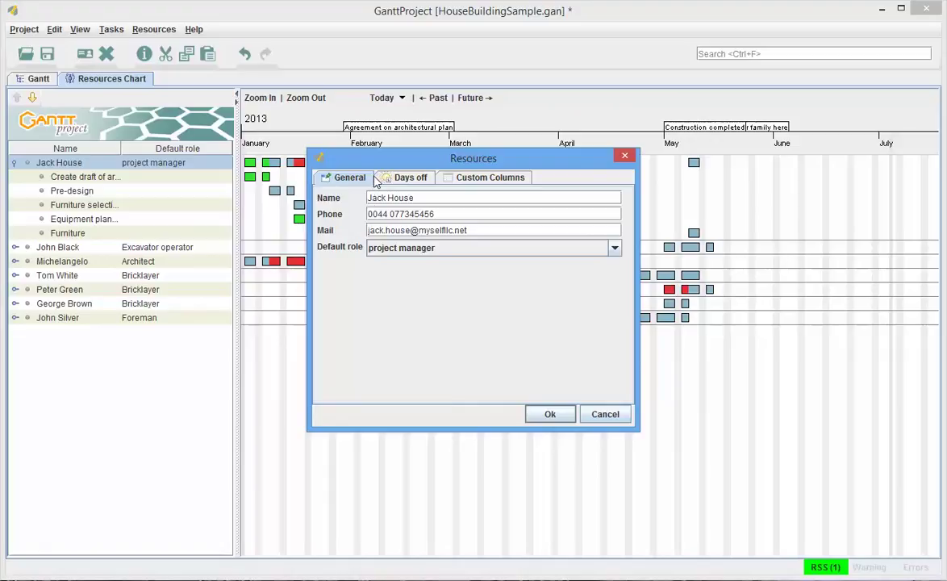
{"action": "left_click", "coordinate": [614, 249]}
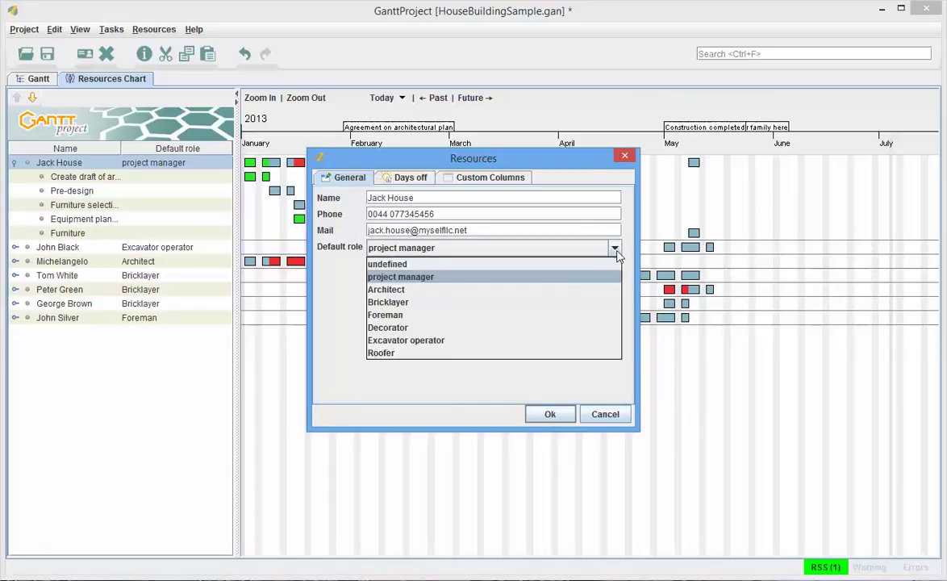
{"action": "left_click", "coordinate": [616, 251]}
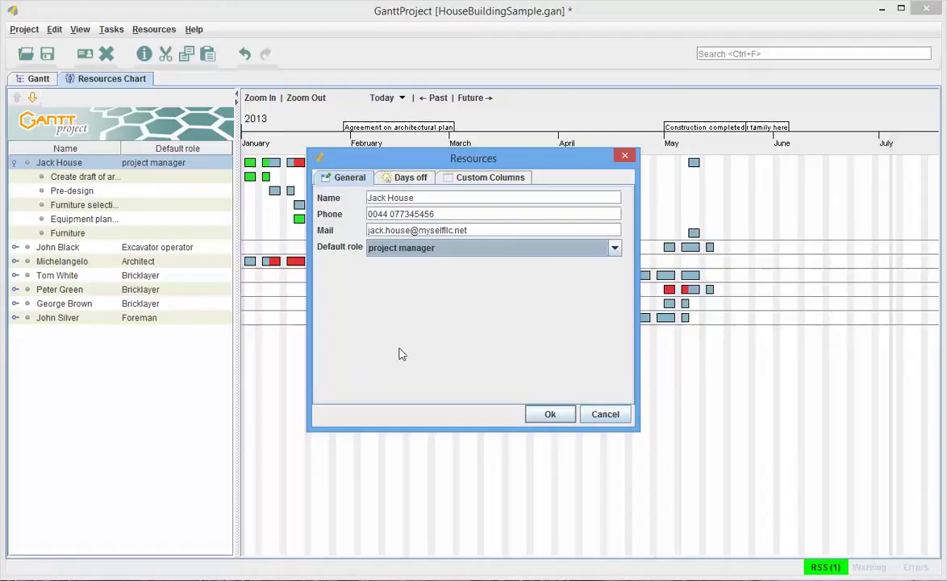
{"action": "left_click", "coordinate": [550, 415]}
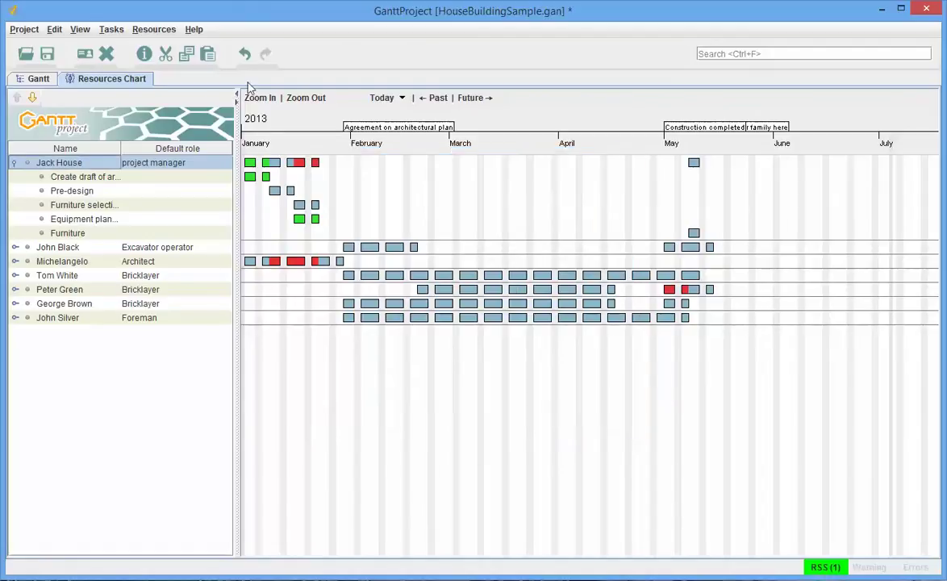
- Reopen the properties of the selected project manager resource, check the general details and accept them
{"action": "left_click", "coordinate": [152, 30]}
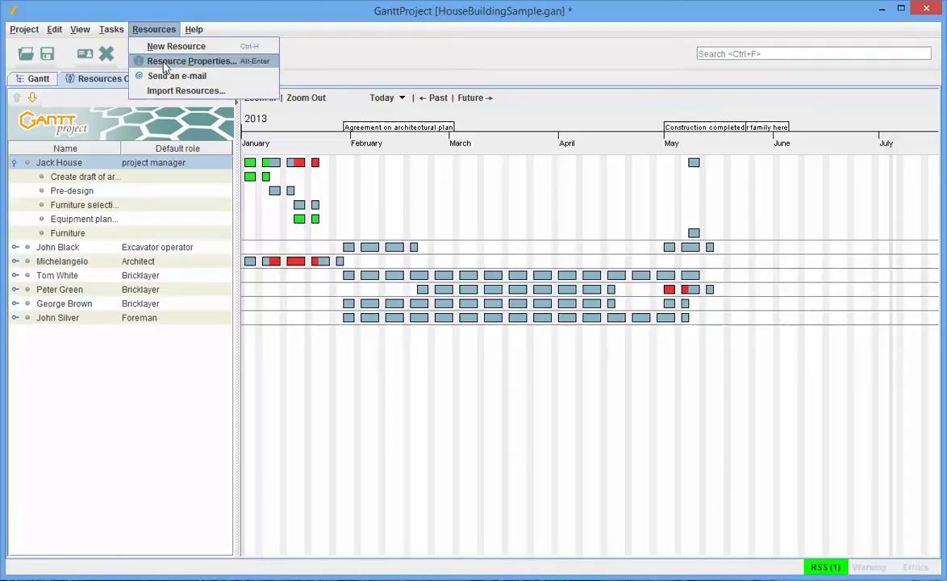
{"action": "left_click", "coordinate": [165, 62]}
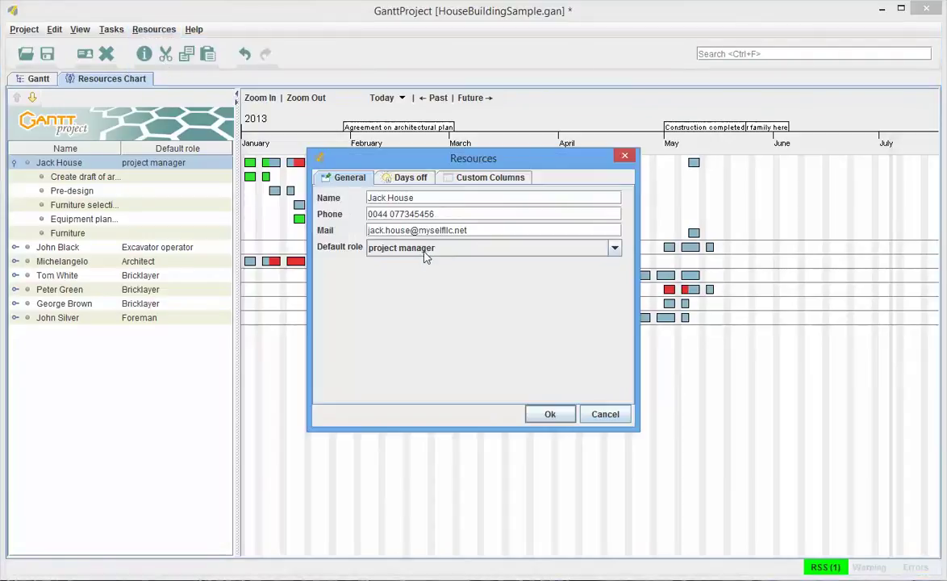
{"action": "left_click", "coordinate": [550, 414]}
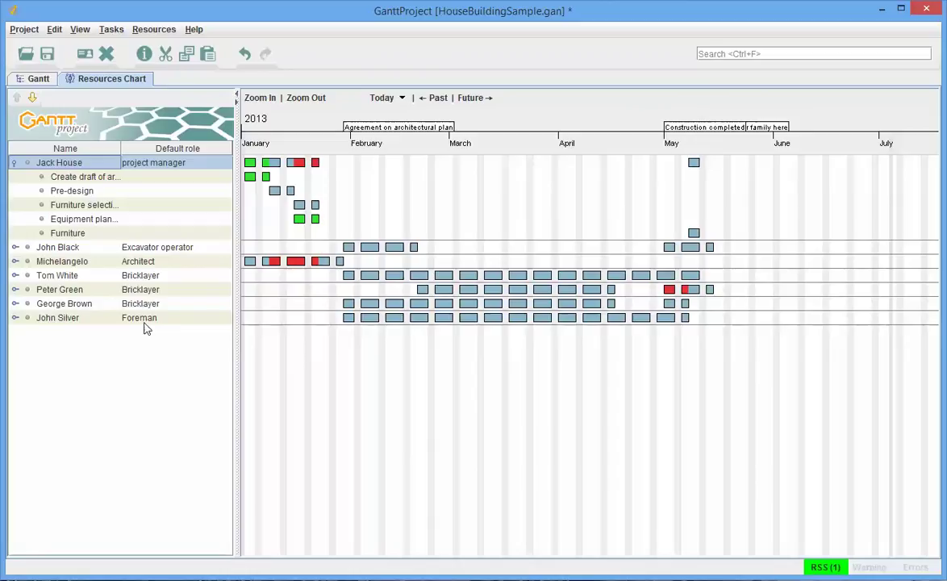
- Expand the assigned tasks of the first two bricklayers in the resources chart
{"action": "left_click", "coordinate": [15, 275]}
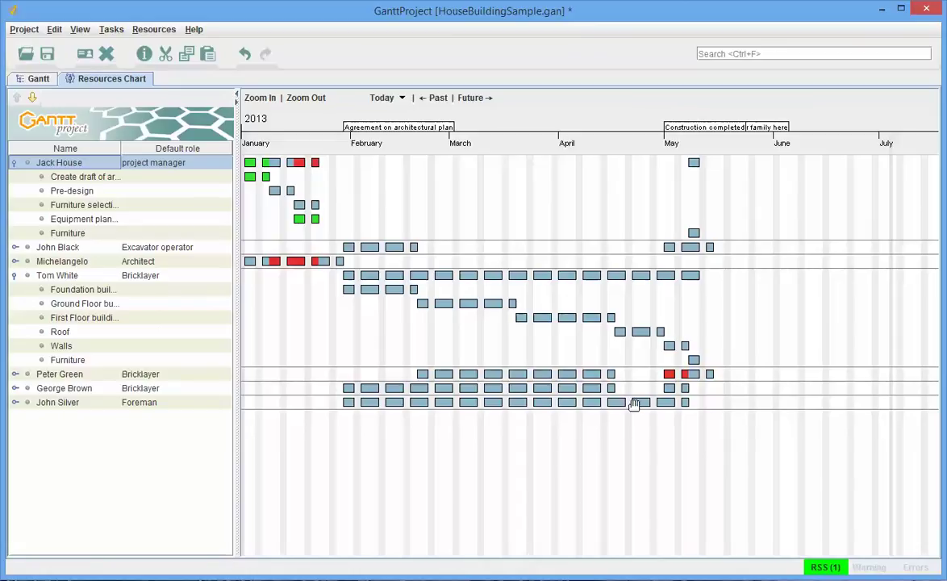
{"action": "left_click", "coordinate": [15, 375]}
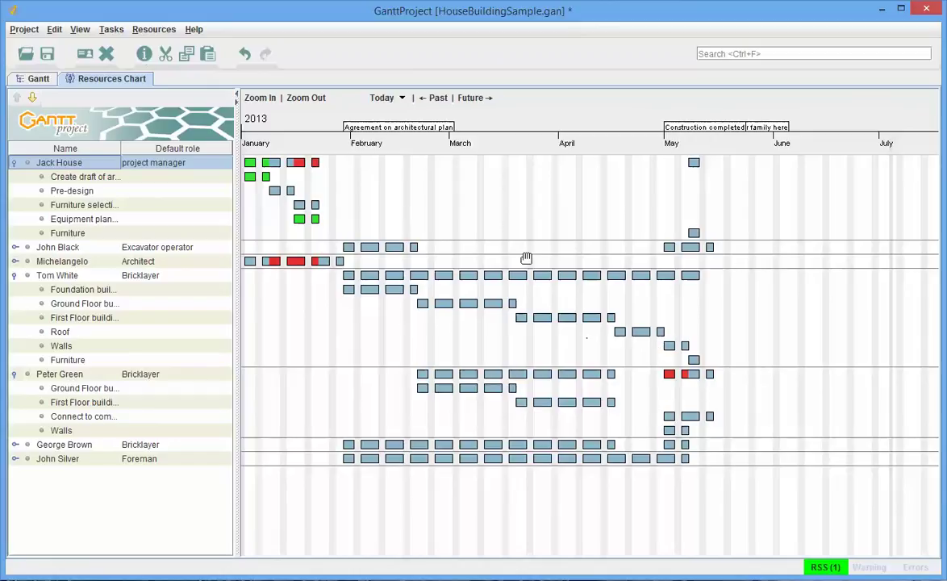
- Return to the Gantt chart and collapse the Construction phase, Decoration phase and Architectural design tasks
{"action": "left_click", "coordinate": [35, 80]}
{"action": "left_click_drag", "start_coordinate": [508, 339], "coordinate": [423, 327]}
{"action": "left_click_drag", "start_coordinate": [301, 365], "coordinate": [453, 364]}
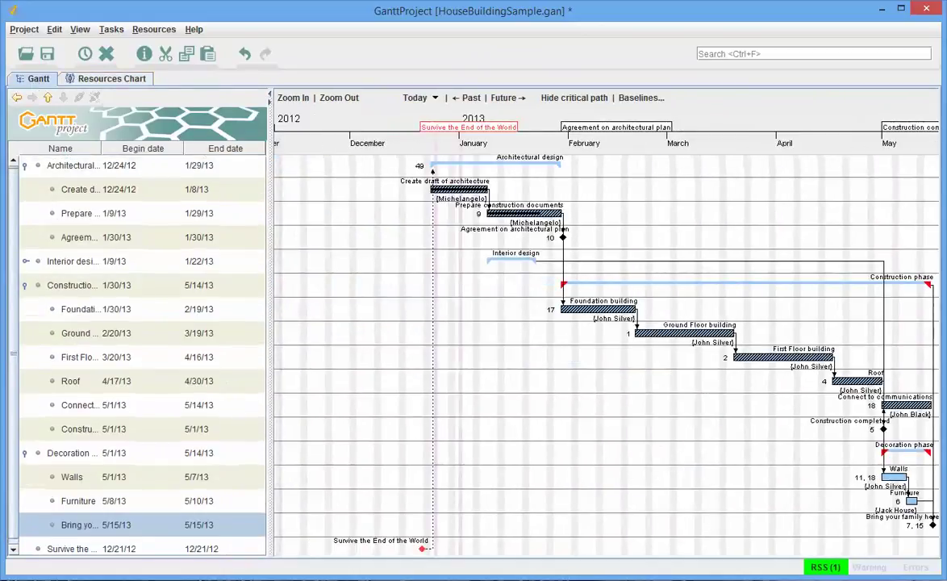
{"action": "left_click", "coordinate": [24, 284]}
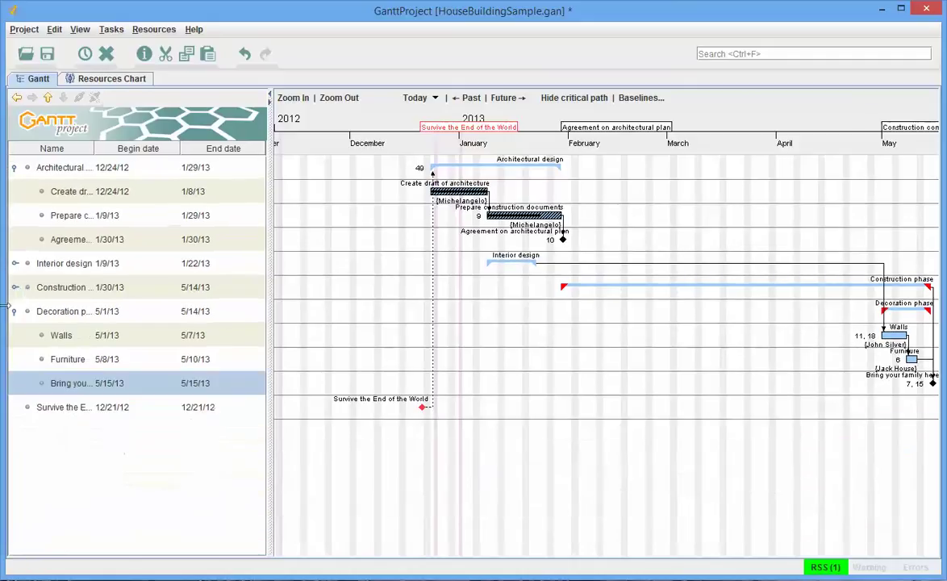
{"action": "left_click", "coordinate": [15, 312]}
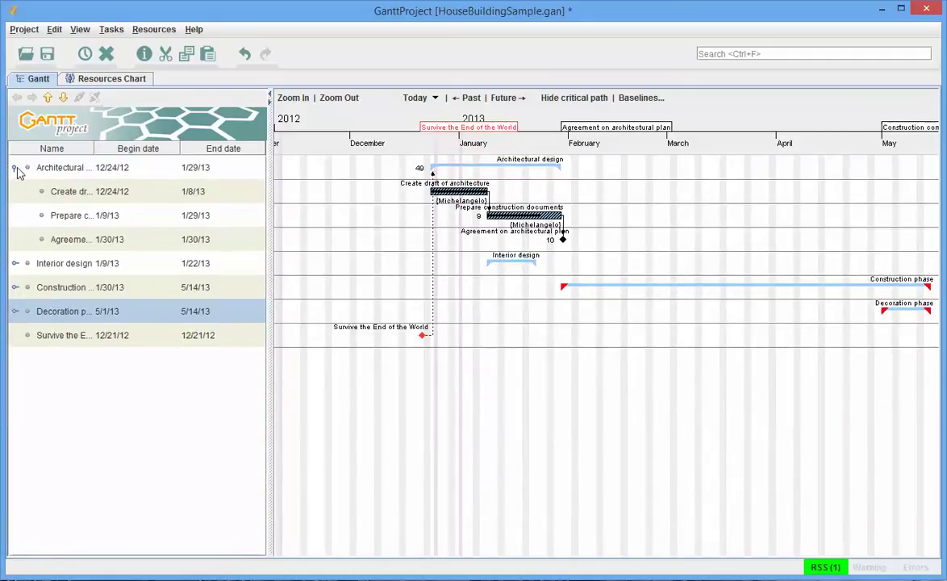
{"action": "left_click", "coordinate": [15, 168]}
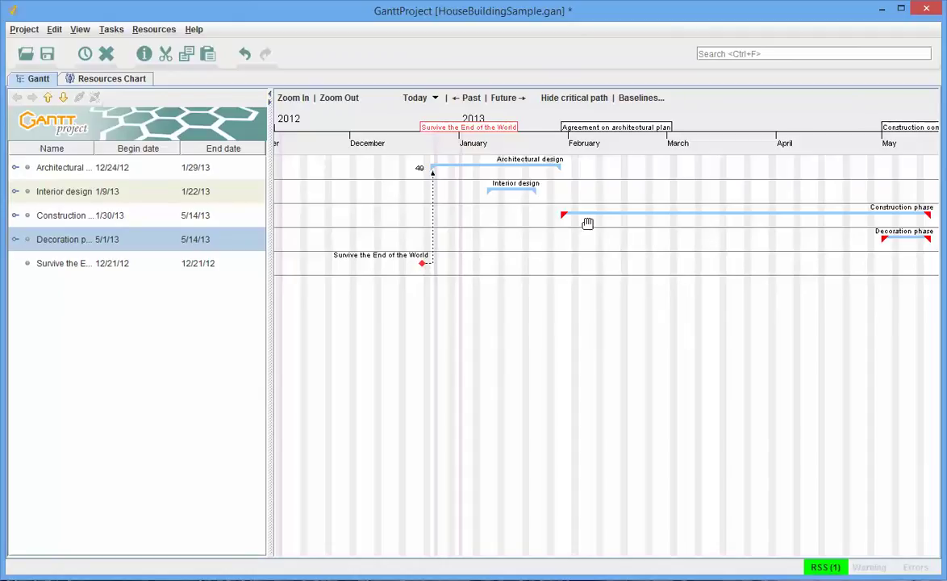
{"action": "left_click_drag", "start_coordinate": [583, 233], "coordinate": [435, 330]}
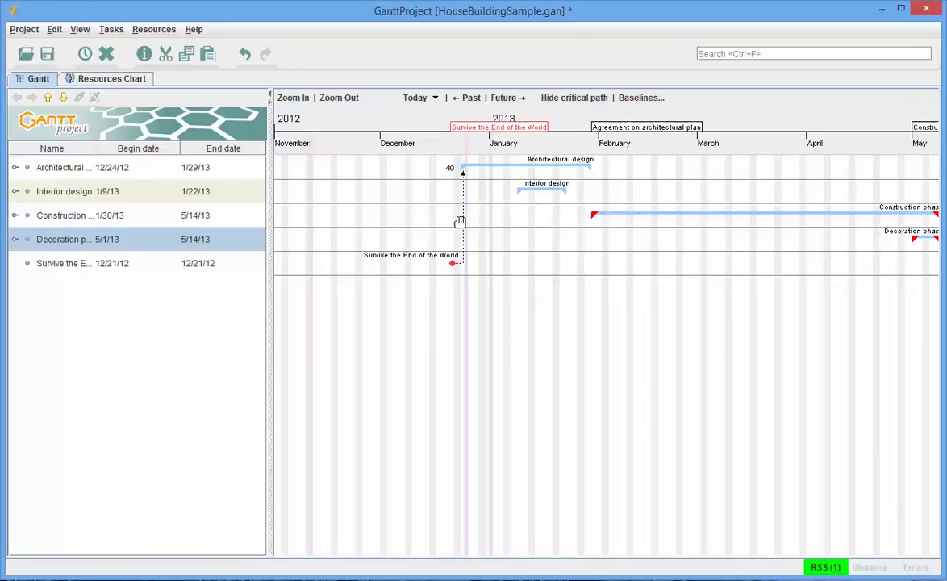